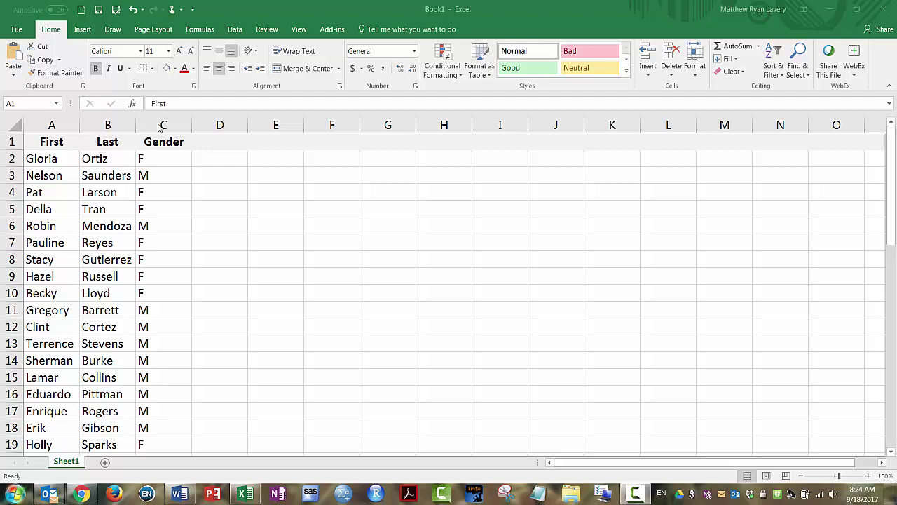
Insert a blank column C before Gender and give it the header 'Group' in C1
{"action": "left_click", "coordinate": [160, 125]}
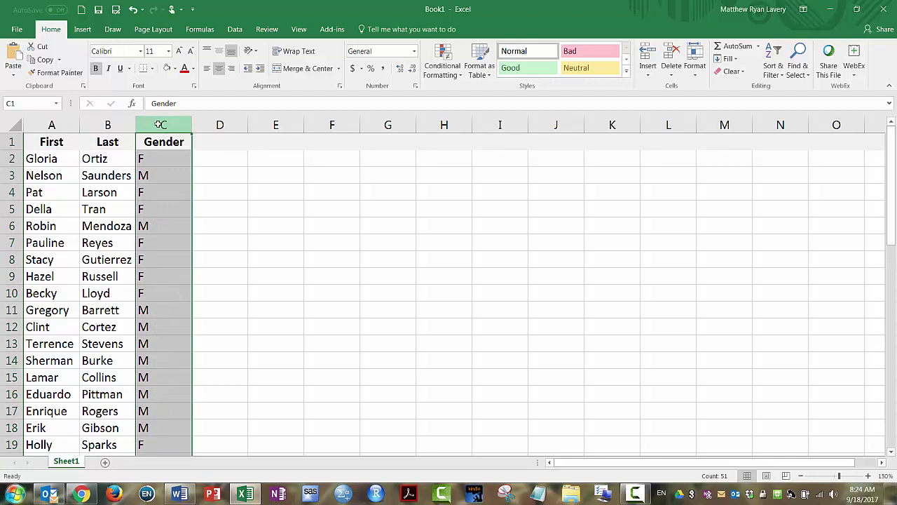
{"action": "right_click", "coordinate": [161, 125]}
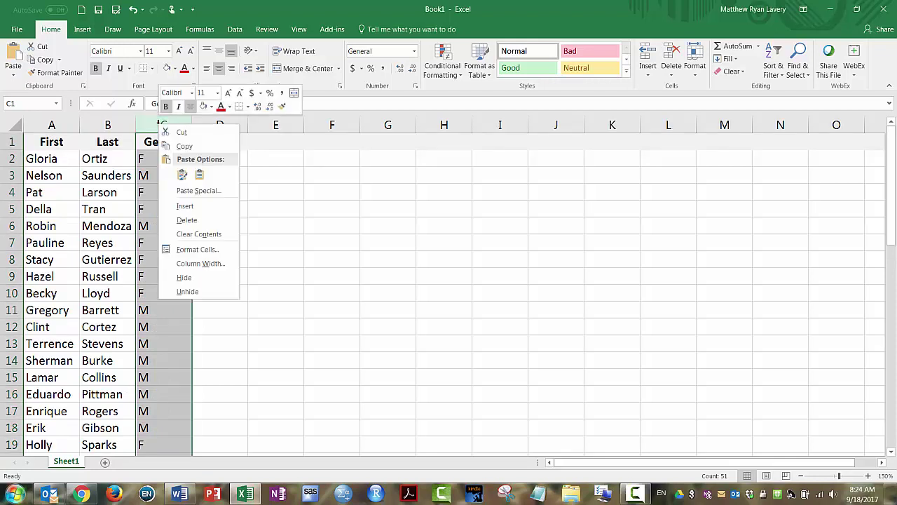
{"action": "left_click", "coordinate": [201, 206]}
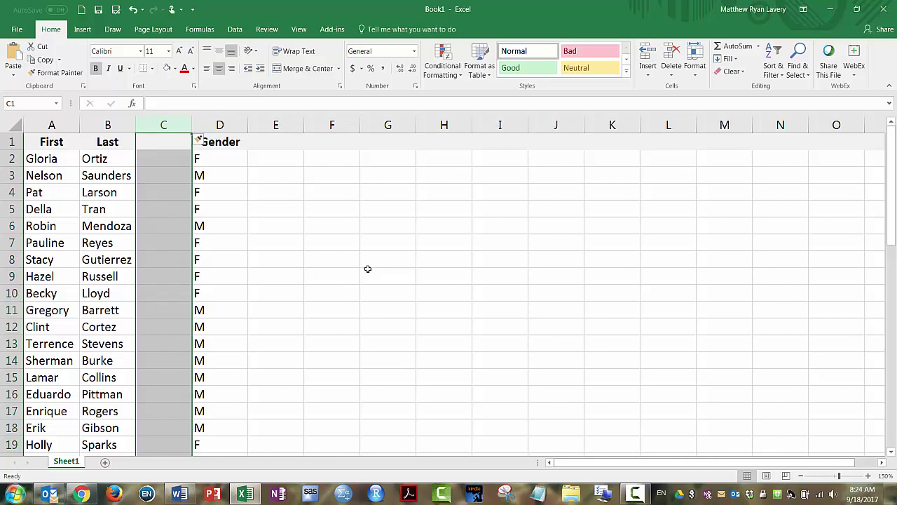
{"action": "left_click", "coordinate": [164, 144]}
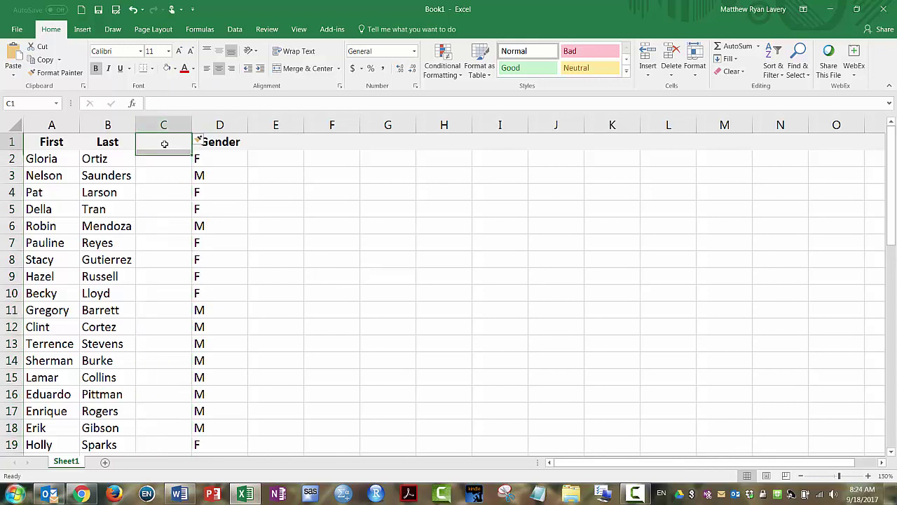
{"action": "type", "text": "gROUP"}
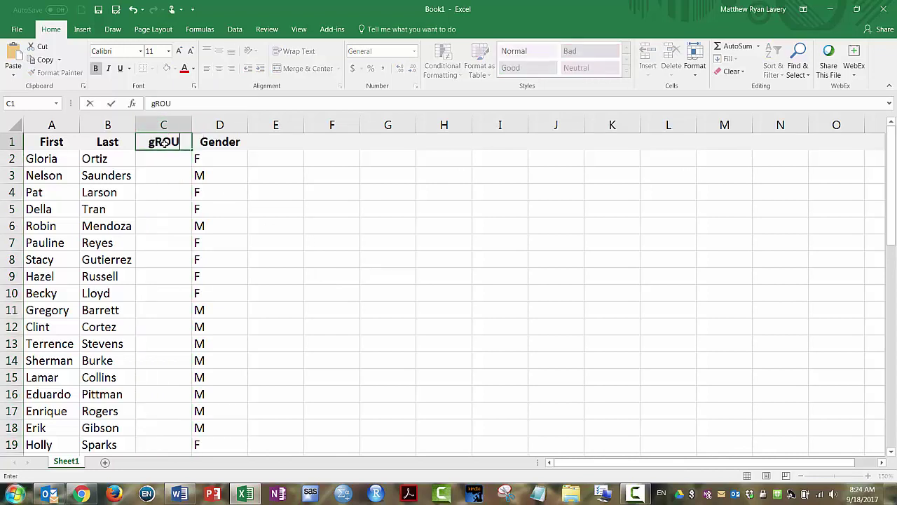
{"action": "key", "text": "BackSpace"}
{"action": "key", "text": "BackSpace"}
{"action": "key", "text": "BackSpace"}
{"action": "key", "text": "BackSpace"}
{"action": "key", "text": "BackSpace"}
{"action": "type", "text": "Group"}
{"action": "key", "text": "Return"}
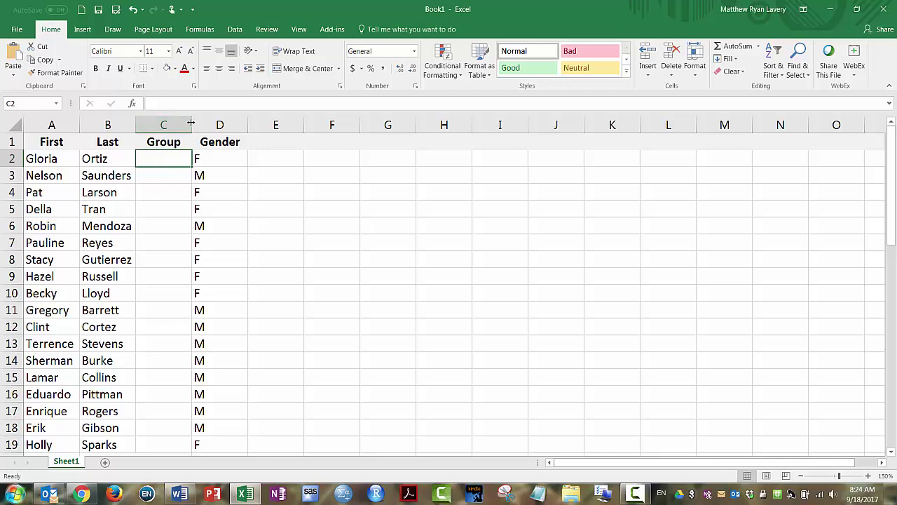
Widen column C and enter the formula =rand() in cell C2
{"action": "left_click_drag", "start_coordinate": [190, 123], "coordinate": [288, 125]}
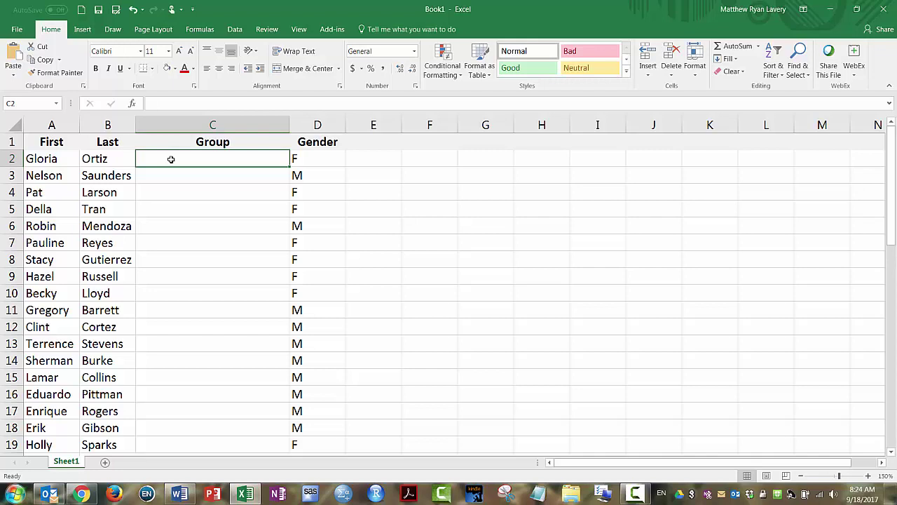
{"action": "type", "text": "="}
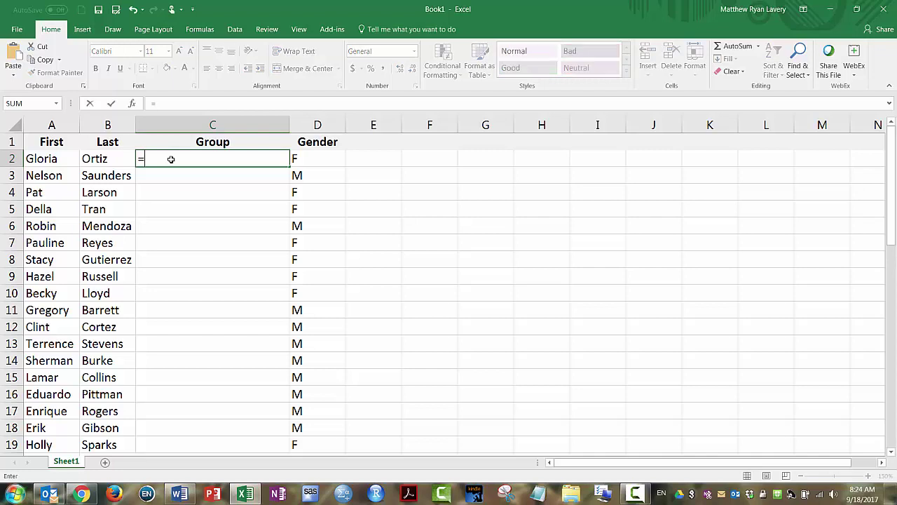
{"action": "type", "text": "rand"}
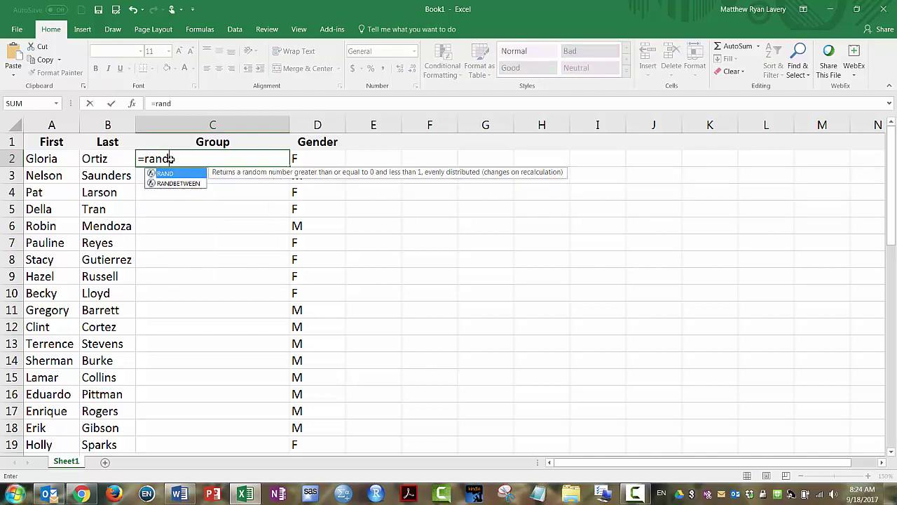
{"action": "type", "text": "()"}
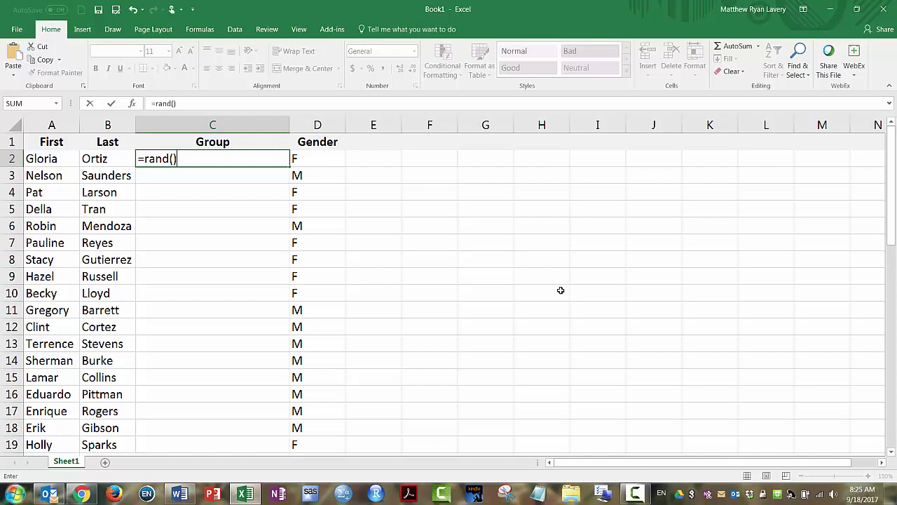
{"action": "key", "text": "Return"}
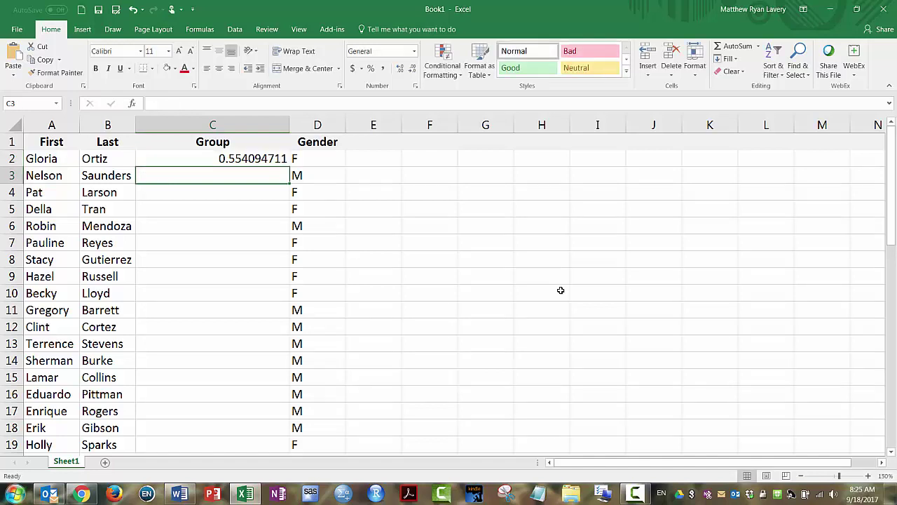
Copy the =rand() formula from C2 down through C2:C51
{"action": "left_click", "coordinate": [222, 159]}
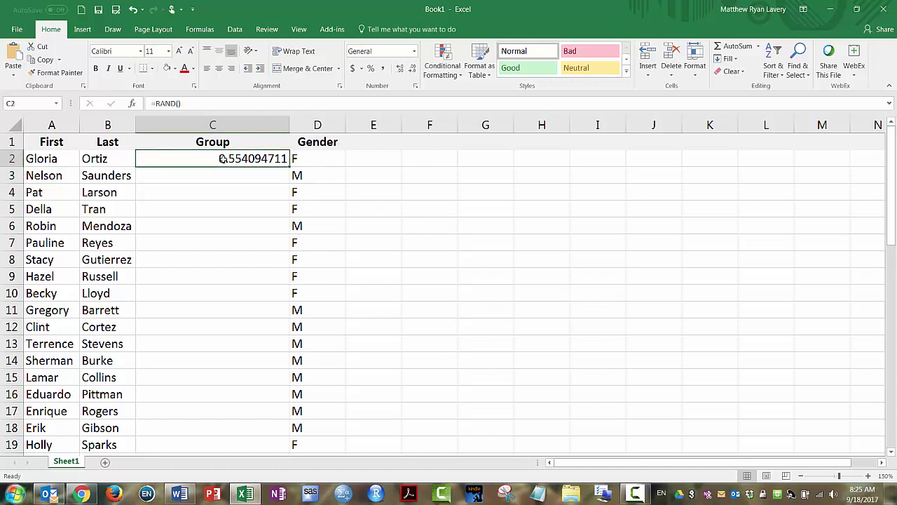
{"action": "key", "text": "ctrl+c"}
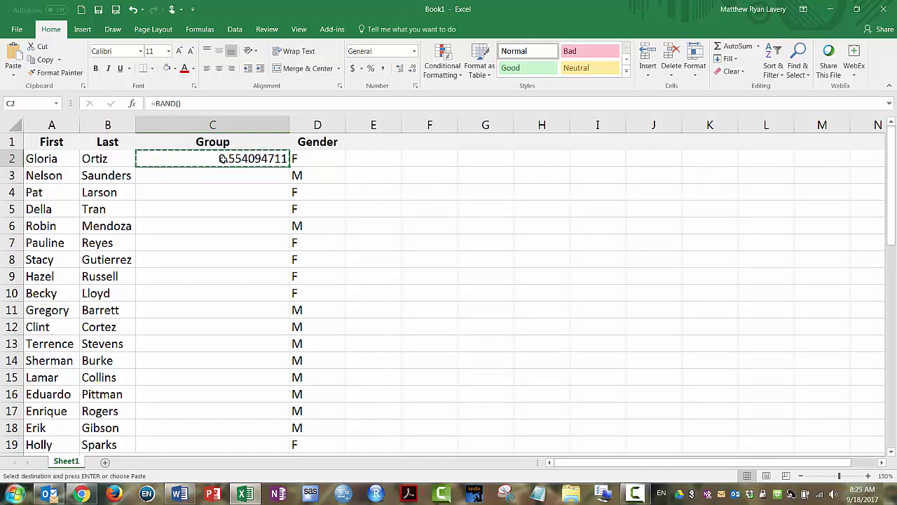
{"action": "left_click_drag", "start_coordinate": [222, 159], "coordinate": [201, 409]}
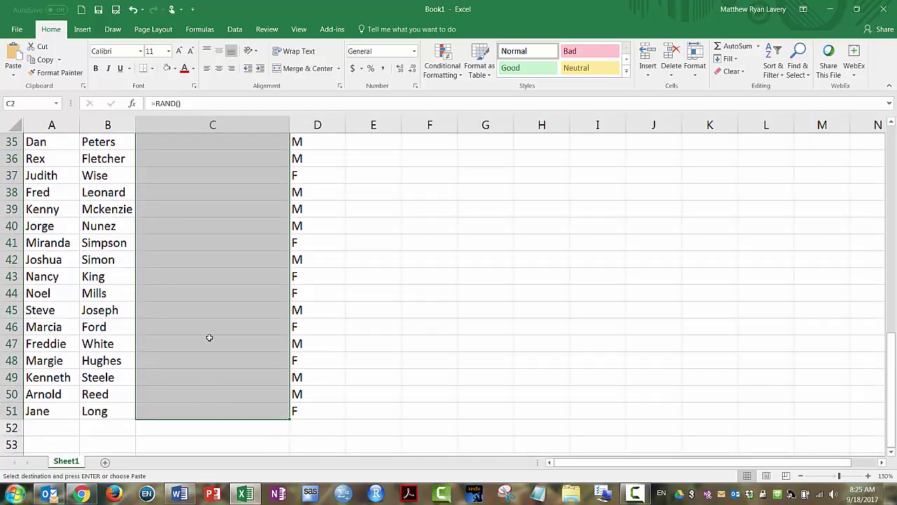
{"action": "key", "text": "ctrl+v"}
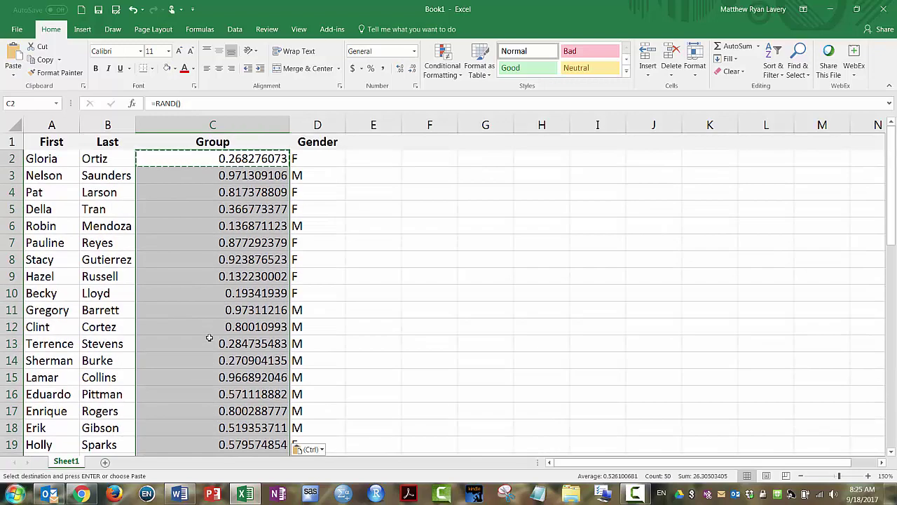
{"action": "left_click", "coordinate": [208, 241]}
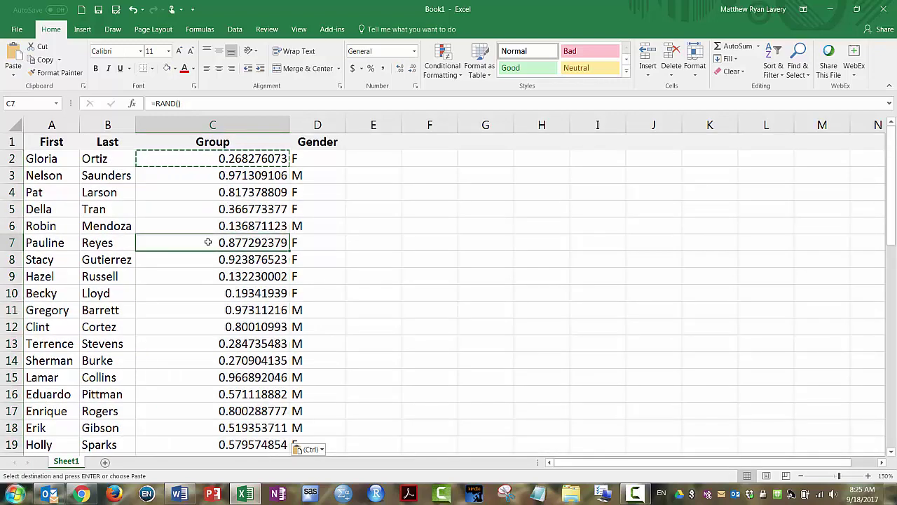
{"action": "key", "text": "Escape"}
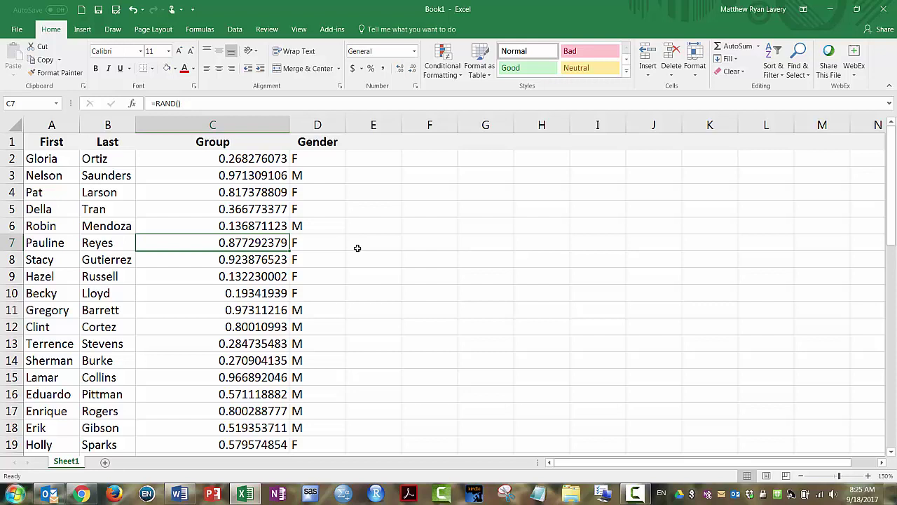
Retype the Gender in D2 as M, then F, so the random Group values recalculate
{"action": "left_click", "coordinate": [307, 162]}
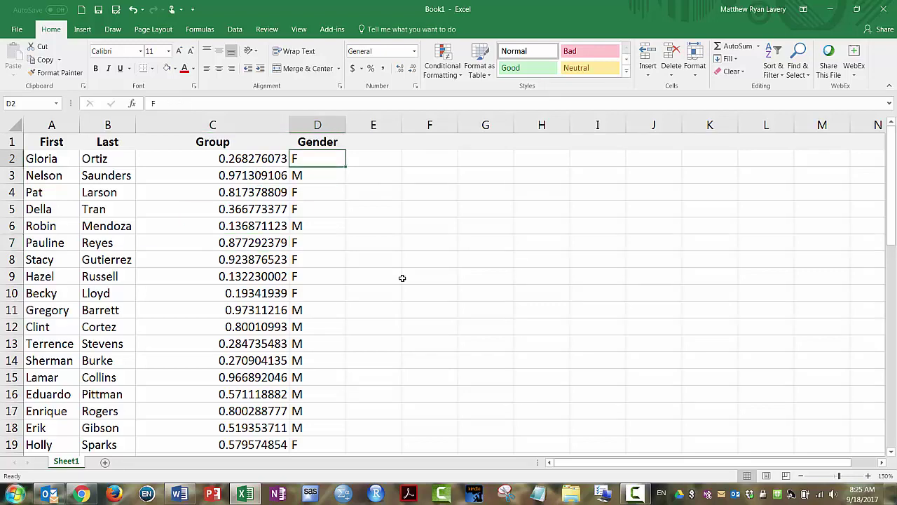
{"action": "type", "text": "M"}
{"action": "key", "text": "Return"}
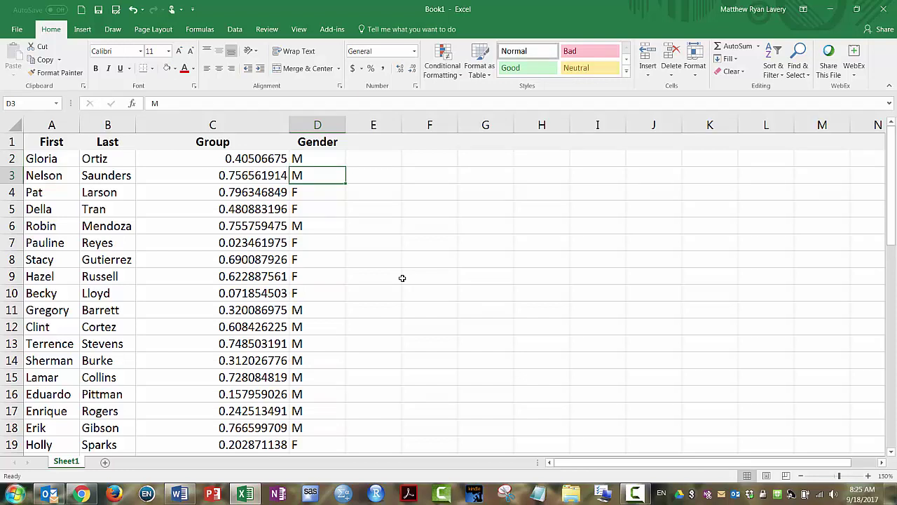
{"action": "key", "text": "Up"}
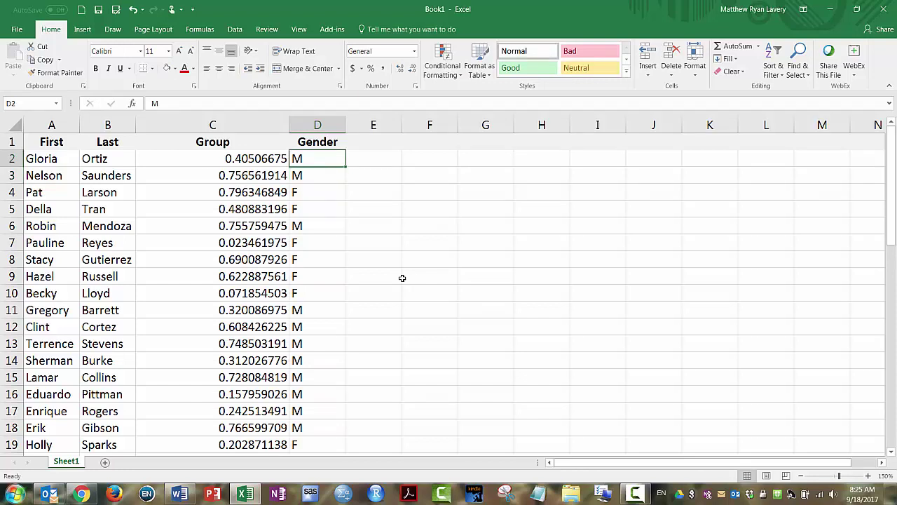
{"action": "type", "text": "F"}
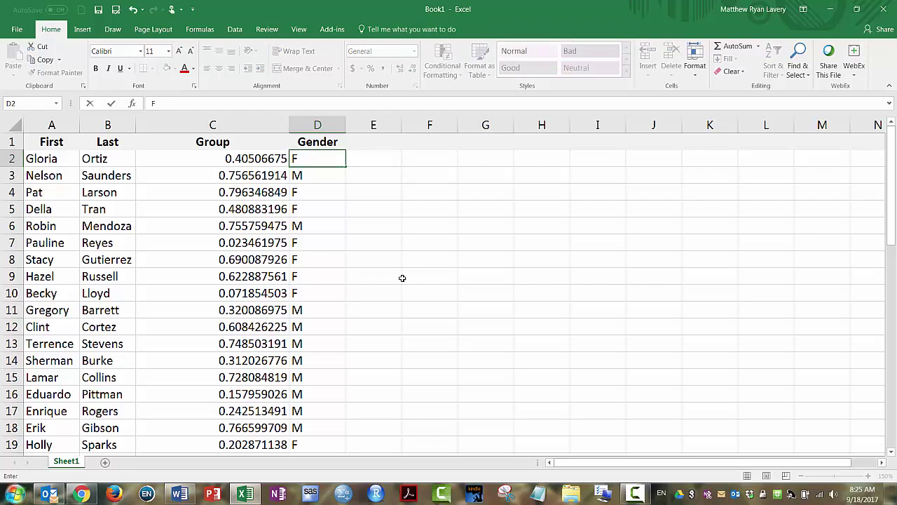
{"action": "key", "text": "Return"}
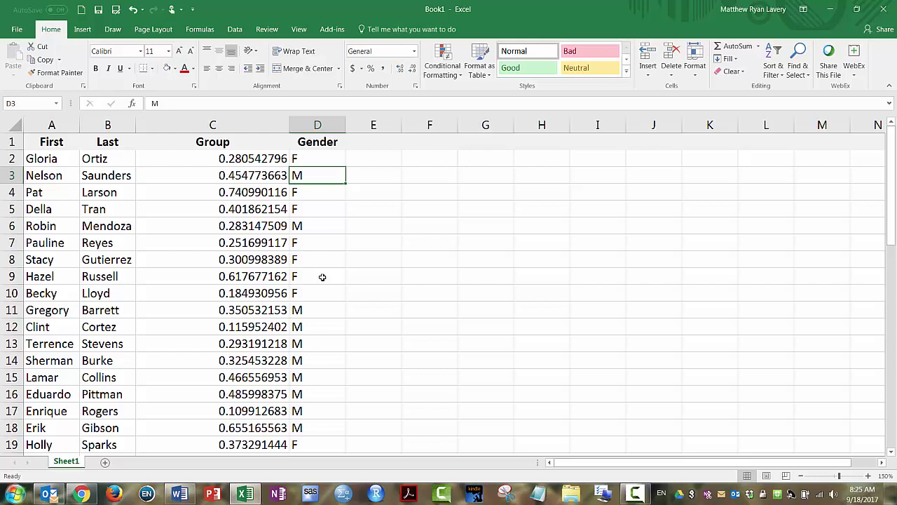
Autofit column C and sort the rows Smallest to Largest on the random Group values
{"action": "double_click", "coordinate": [289, 125]}
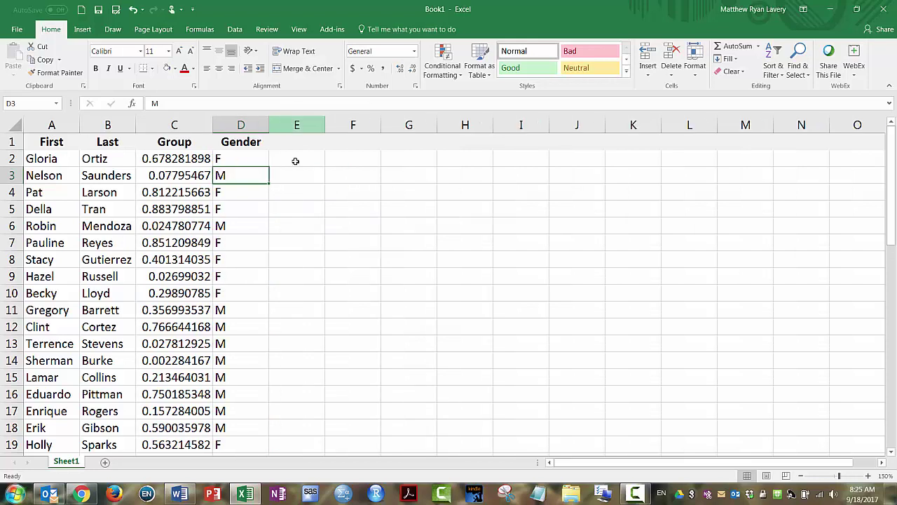
{"action": "left_click", "coordinate": [176, 226]}
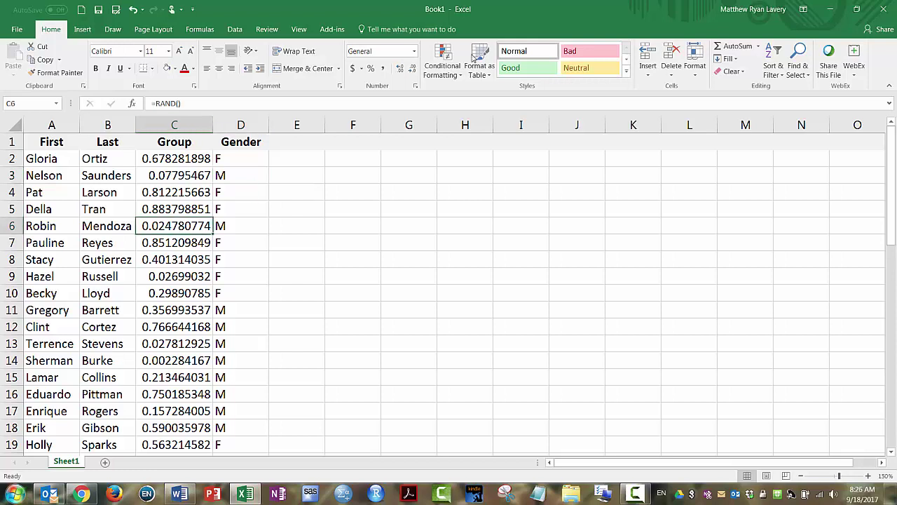
{"action": "left_click", "coordinate": [780, 74]}
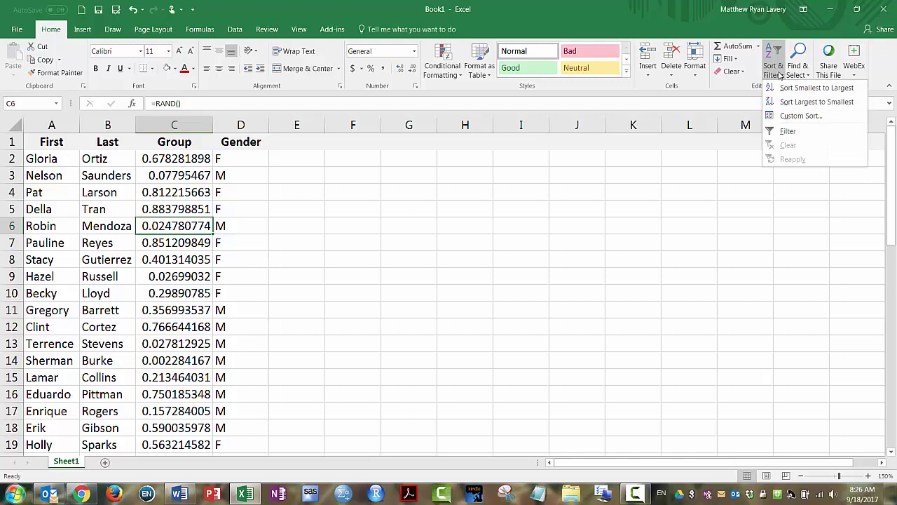
{"action": "left_click", "coordinate": [794, 87]}
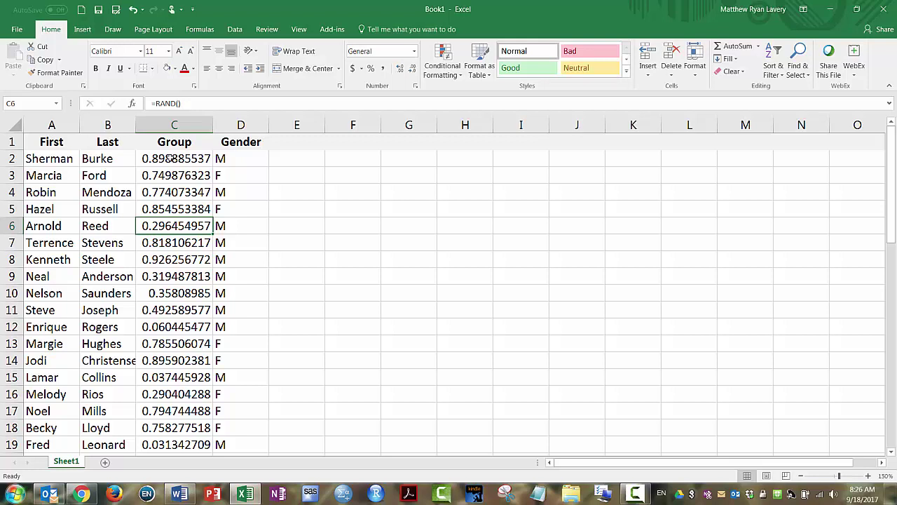
Enter 1 in C2 and paste it through C2:C26 for the first 25 participants
{"action": "left_click", "coordinate": [171, 159]}
{"action": "type", "text": "1"}
{"action": "key", "text": "Return"}
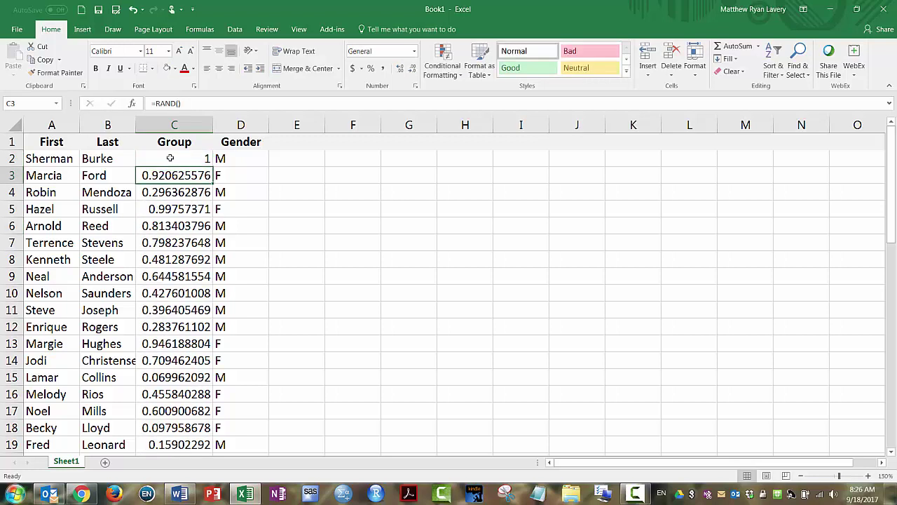
{"action": "left_click", "coordinate": [170, 158]}
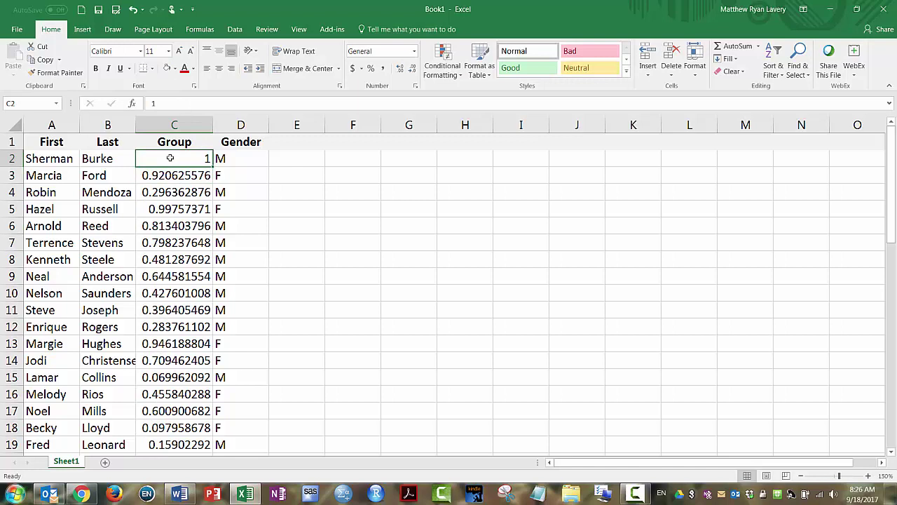
{"action": "key", "text": "ctrl+c"}
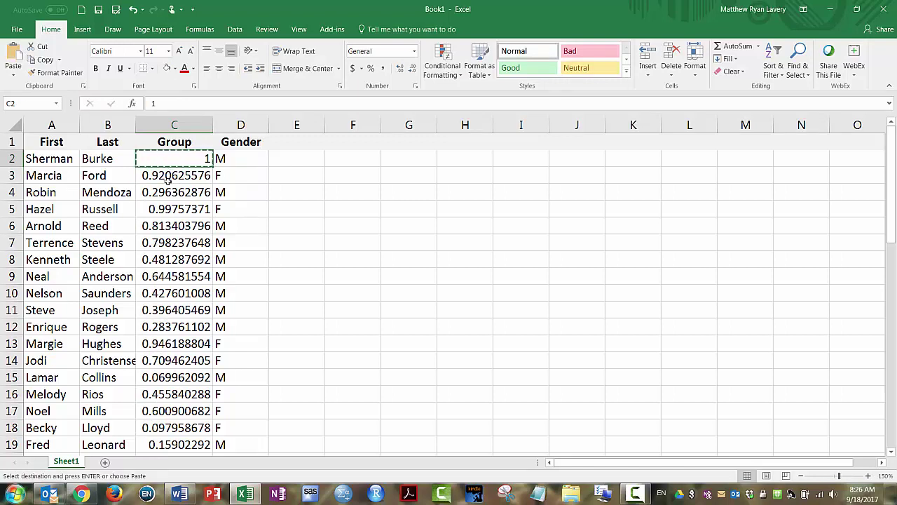
{"action": "left_click_drag", "start_coordinate": [169, 180], "coordinate": [165, 225]}
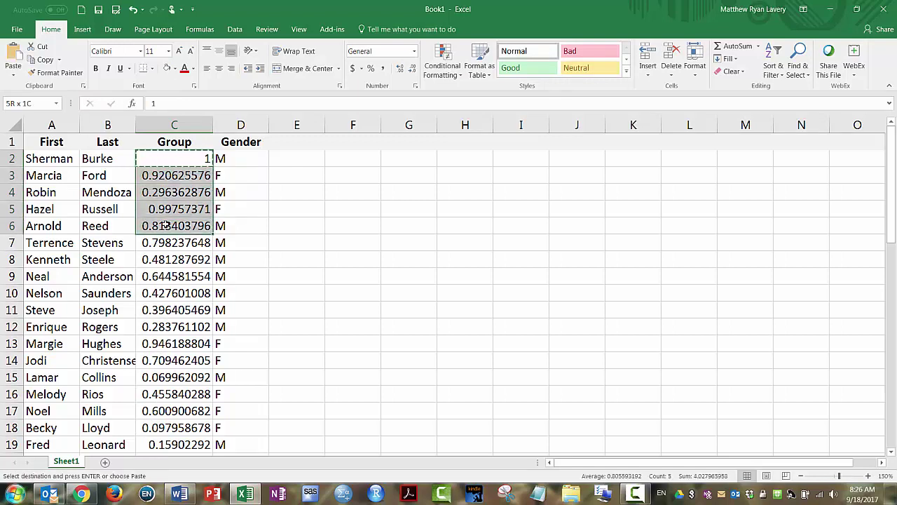
{"action": "left_click_drag", "start_coordinate": [165, 225], "coordinate": [167, 428]}
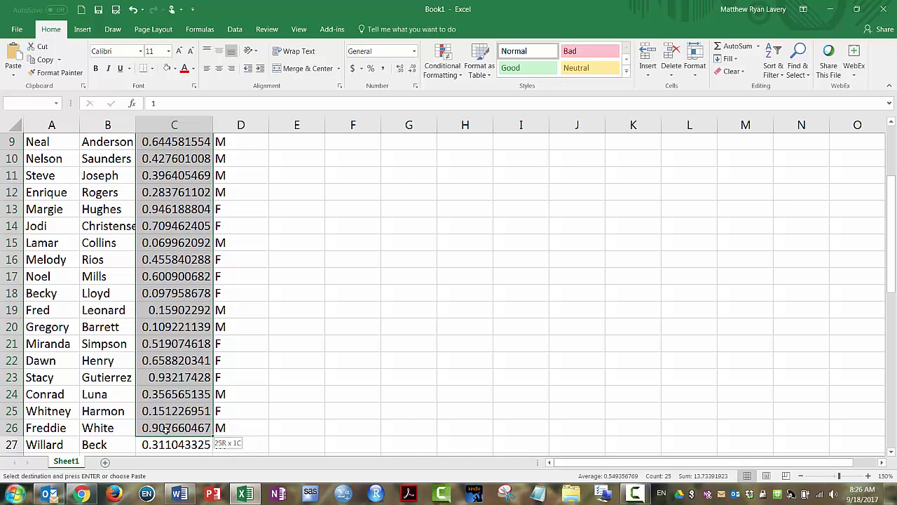
{"action": "left_click_drag", "start_coordinate": [166, 429], "coordinate": [166, 429]}
{"action": "key", "text": "ctrl+v"}
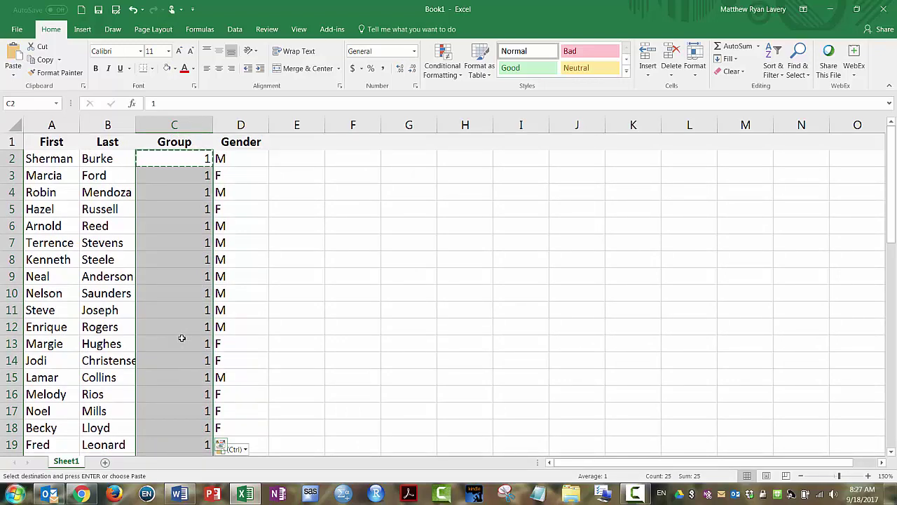
Replace C27 with 2 and paste it through C27:C51 for the remaining 25
{"action": "scroll", "coordinate": [182, 334], "scroll_direction": "down", "scroll_amount": 6}
{"action": "left_click", "coordinate": [181, 295]}
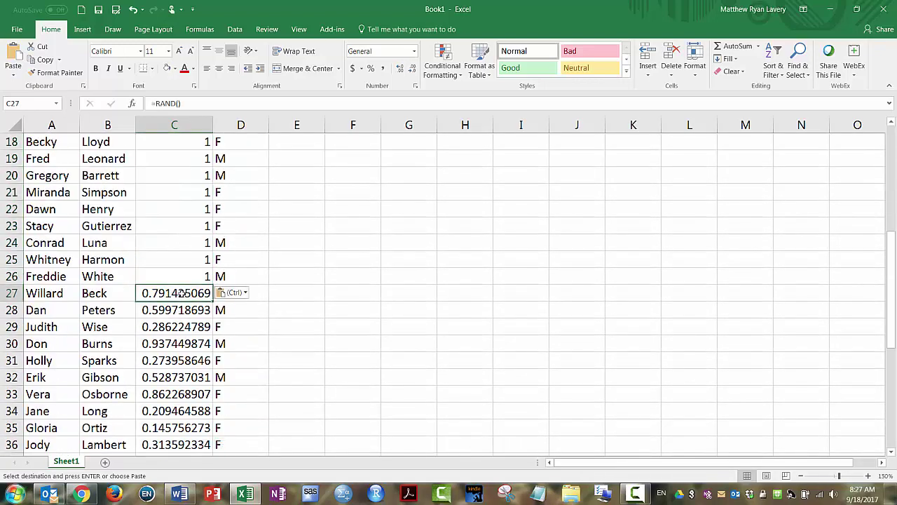
{"action": "double_click", "coordinate": [181, 293]}
{"action": "key", "text": "BackSpace"}
{"action": "key", "text": "BackSpace"}
{"action": "key", "text": "BackSpace"}
{"action": "key", "text": "BackSpace"}
{"action": "key", "text": "BackSpace"}
{"action": "key", "text": "BackSpace"}
{"action": "key", "text": "BackSpace"}
{"action": "type", "text": "2"}
{"action": "key", "text": "Return"}
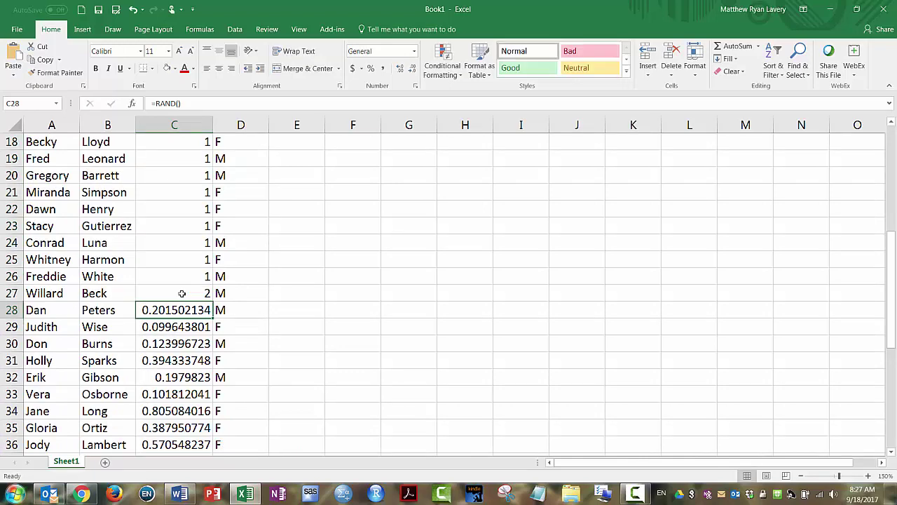
{"action": "left_click", "coordinate": [181, 293]}
{"action": "key", "text": "ctrl+c"}
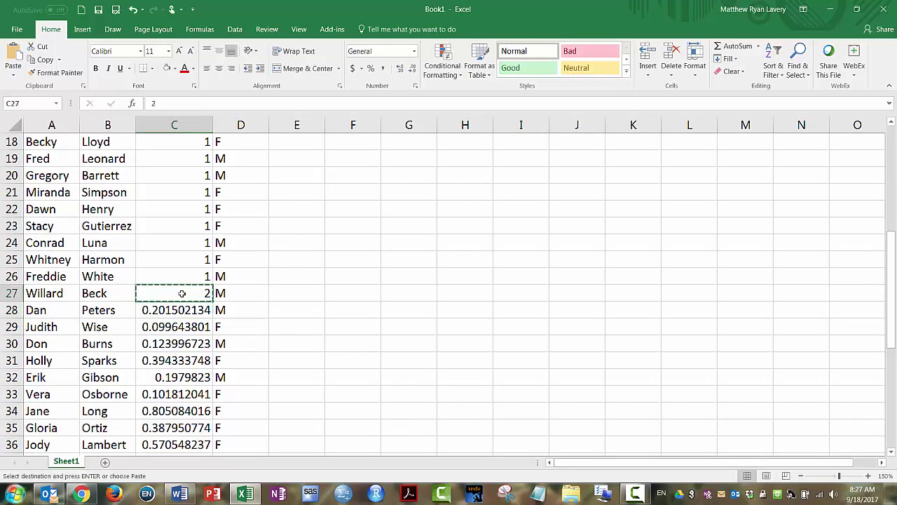
{"action": "left_click_drag", "start_coordinate": [182, 293], "coordinate": [181, 428]}
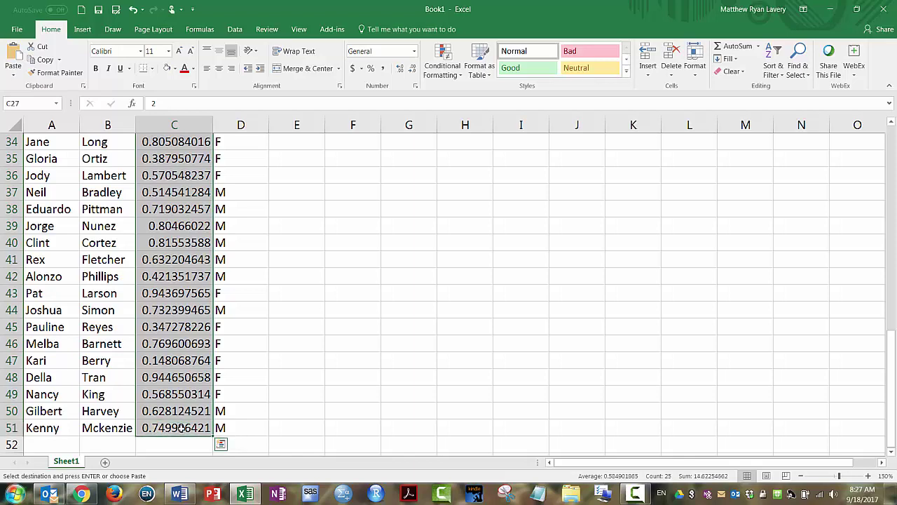
{"action": "key", "text": "ctrl+v"}
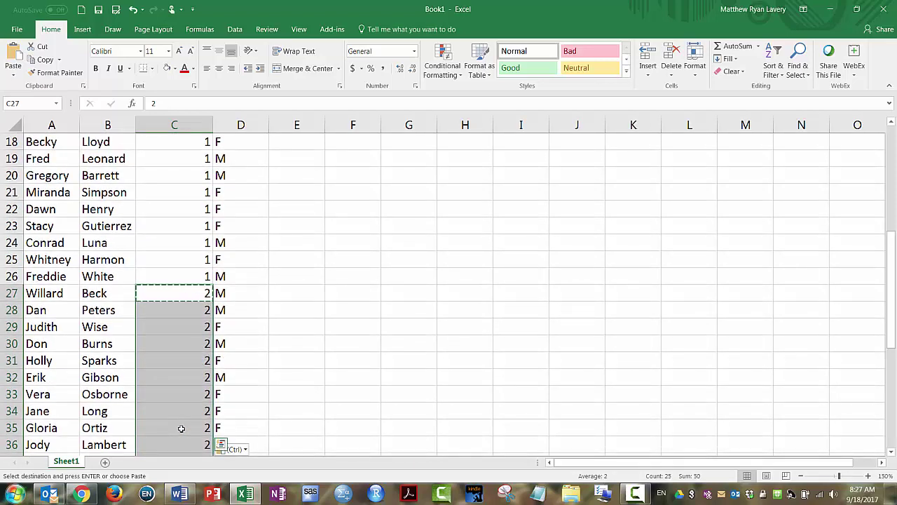
{"action": "key", "text": "Escape"}
{"action": "left_click", "coordinate": [181, 377]}
{"action": "scroll", "coordinate": [182, 375], "scroll_direction": "up", "scroll_amount": 3}
{"action": "scroll", "coordinate": [183, 374], "scroll_direction": "up", "scroll_amount": 3}
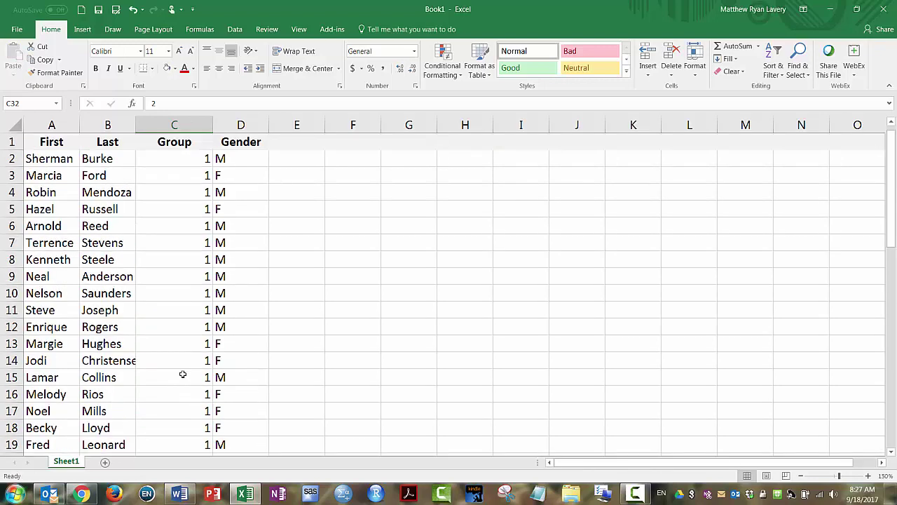
Autofit the Group column and sort the participants A to Z by last name
{"action": "double_click", "coordinate": [213, 124]}
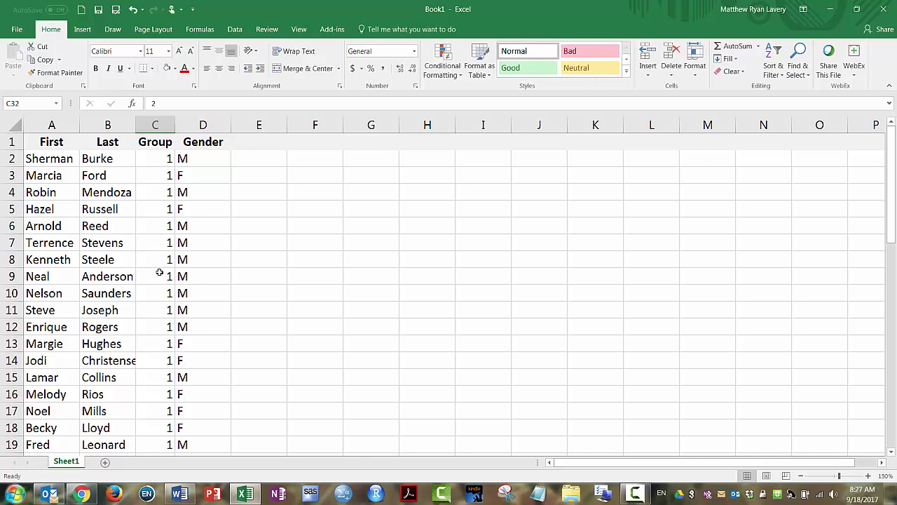
{"action": "left_click", "coordinate": [102, 191]}
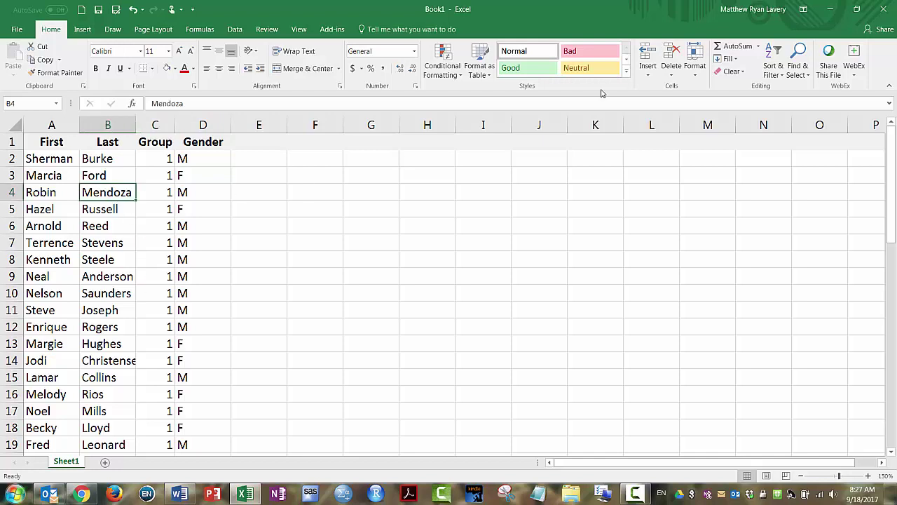
{"action": "left_click", "coordinate": [774, 72]}
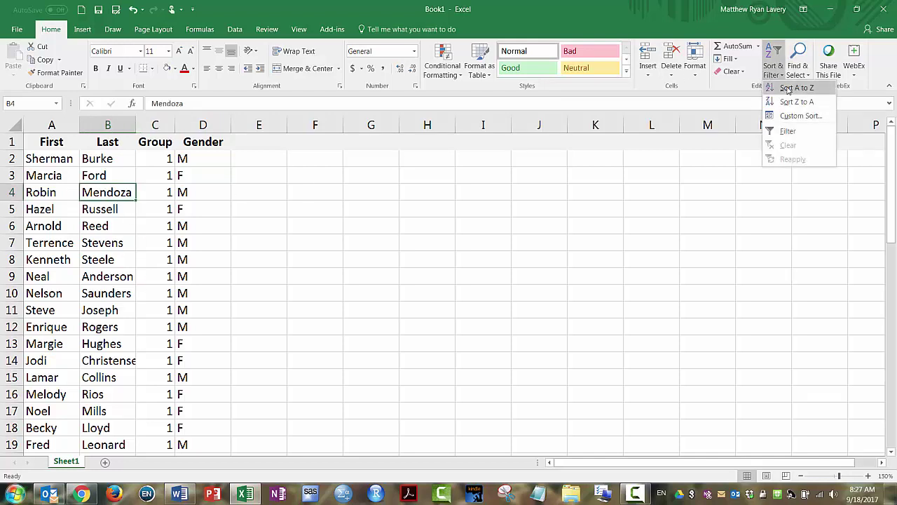
{"action": "left_click", "coordinate": [788, 90]}
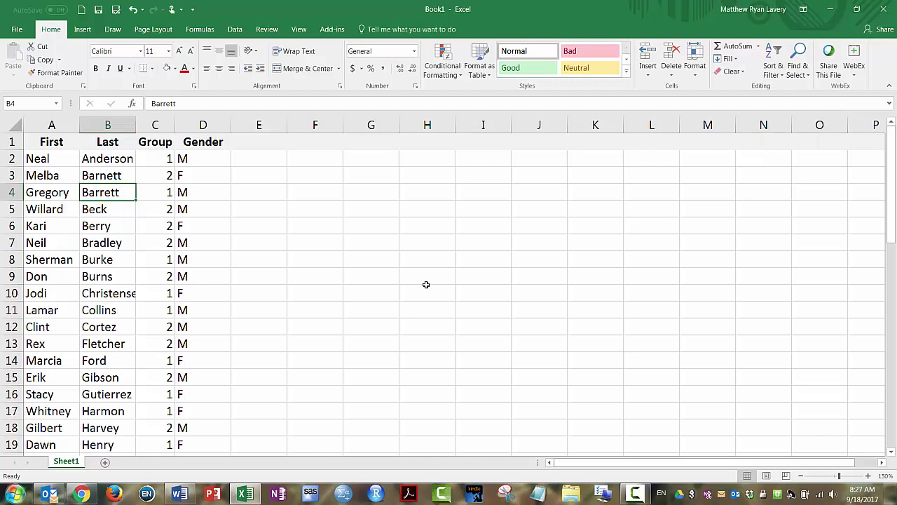